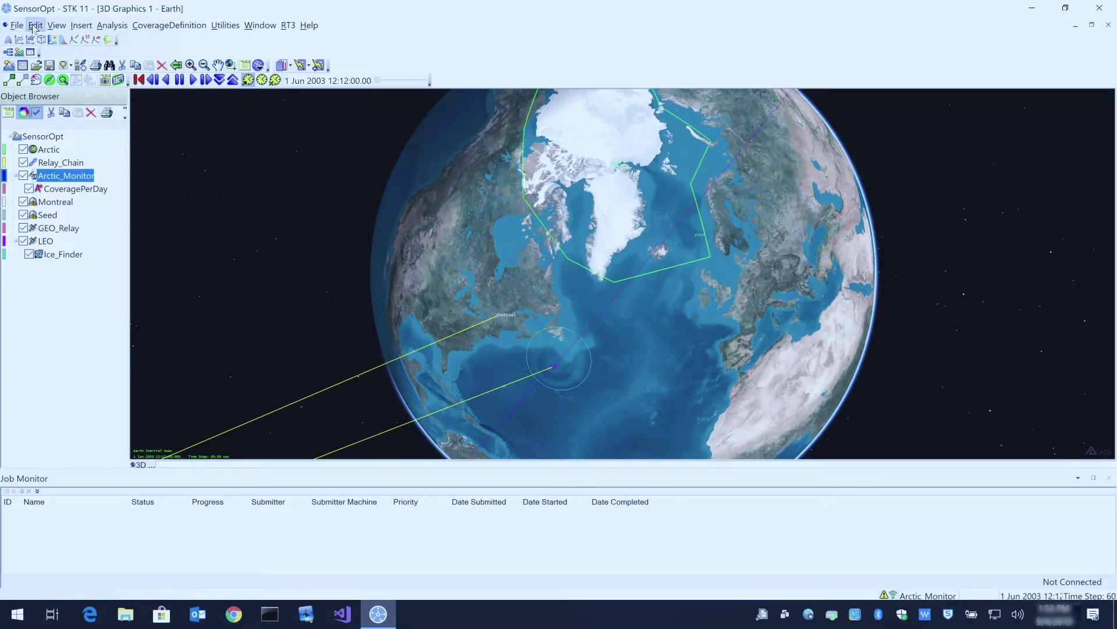
Review the Parallel Computing preferences, trying Cluster but leaving the parallel type set to Local
click(35, 25)
click(69, 107)
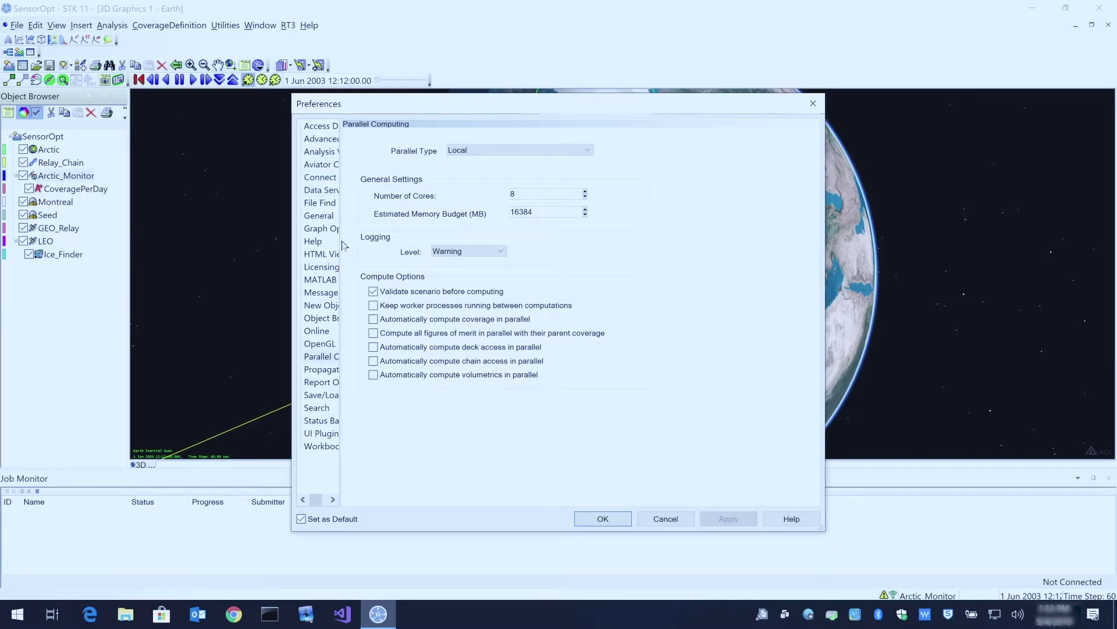
drag(345, 240, 414, 240)
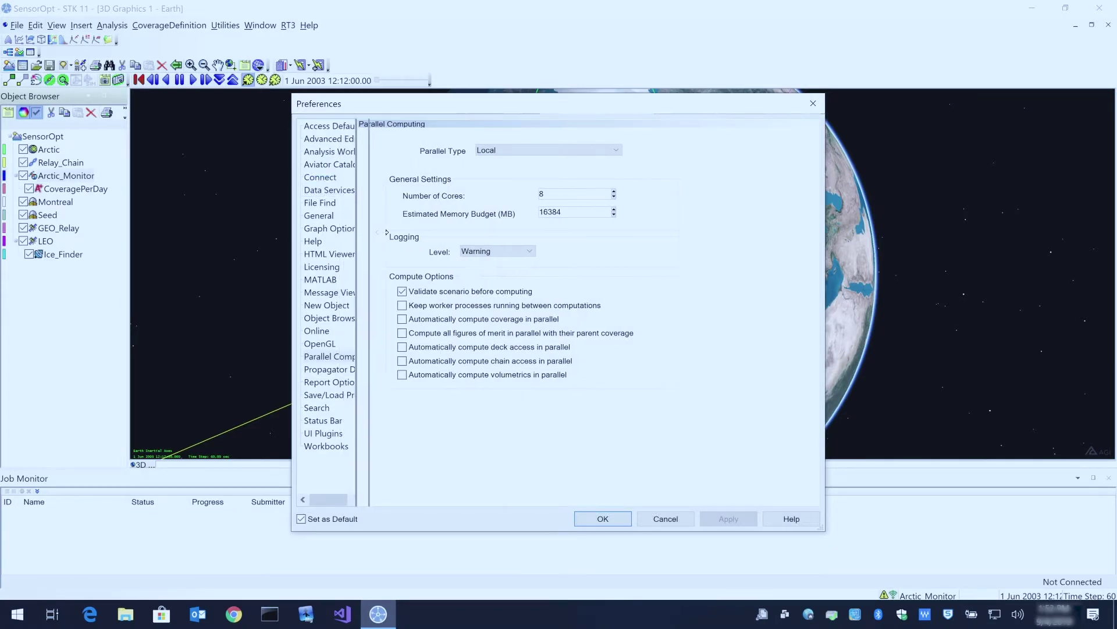
click(363, 356)
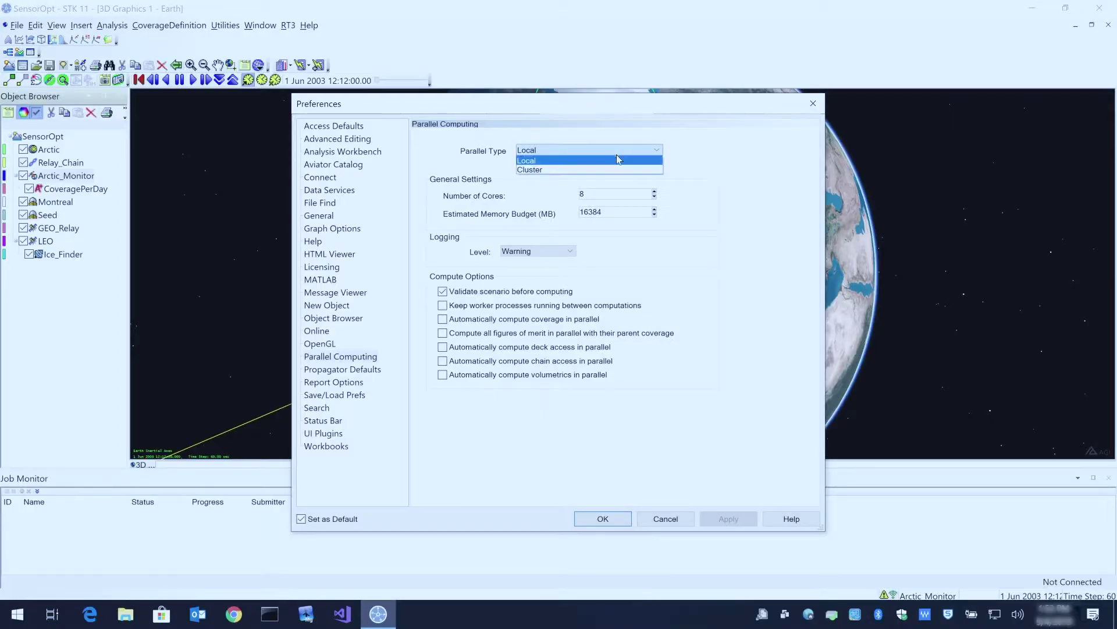
click(623, 170)
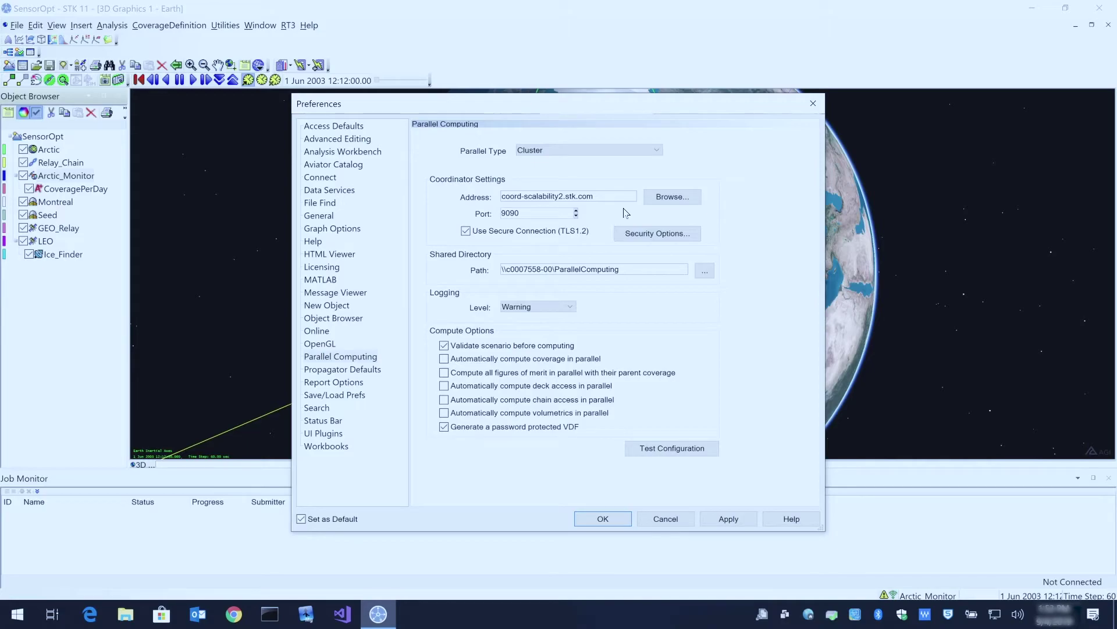
click(587, 150)
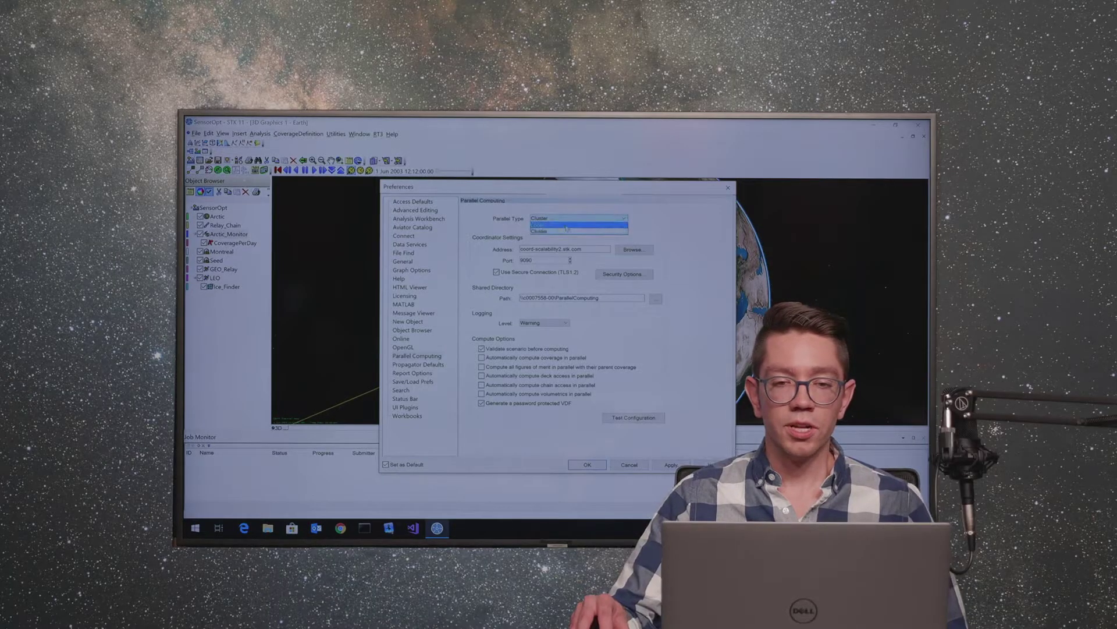
click(588, 162)
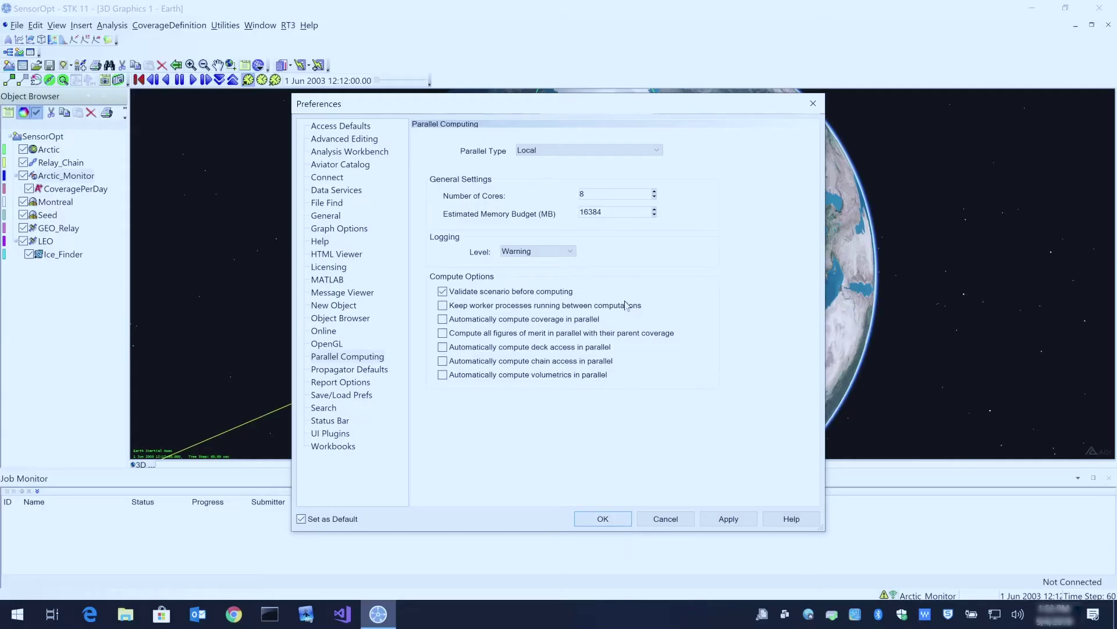
click(617, 523)
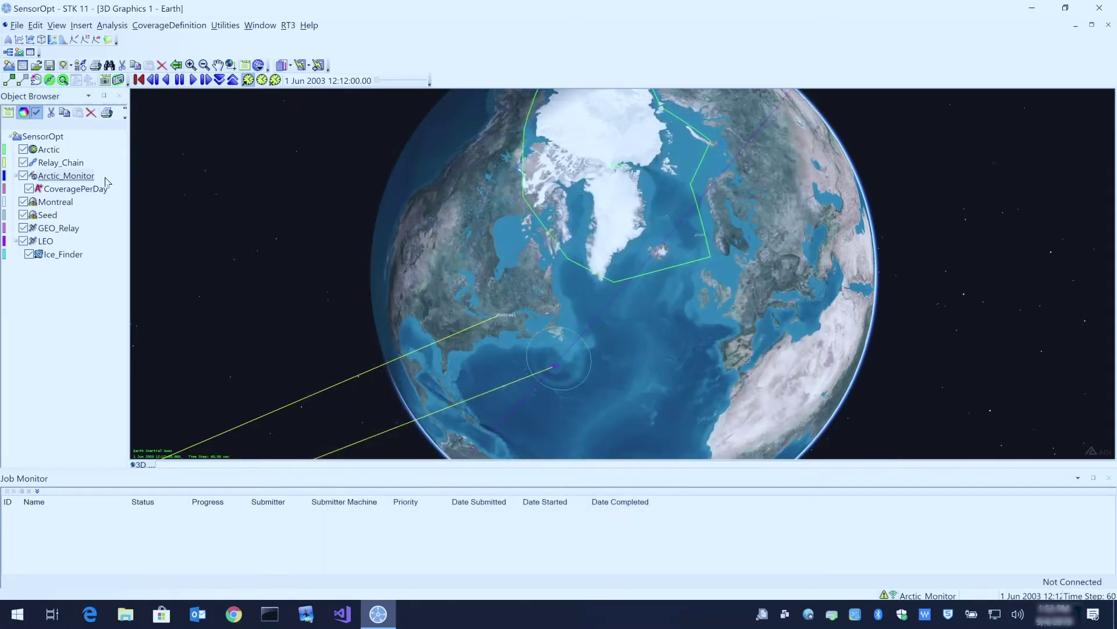
Compute Arctic_Monitor coverage accesses in parallel until the job completes 32 of 32 tasks
right_click(70, 181)
mouse_move(192, 240)
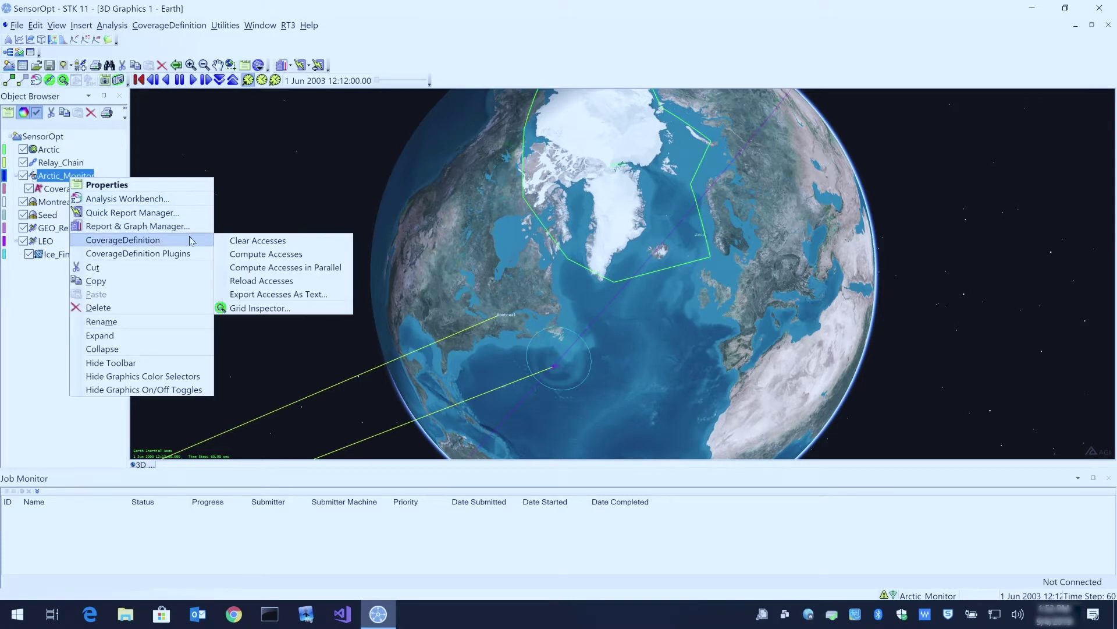
click(314, 268)
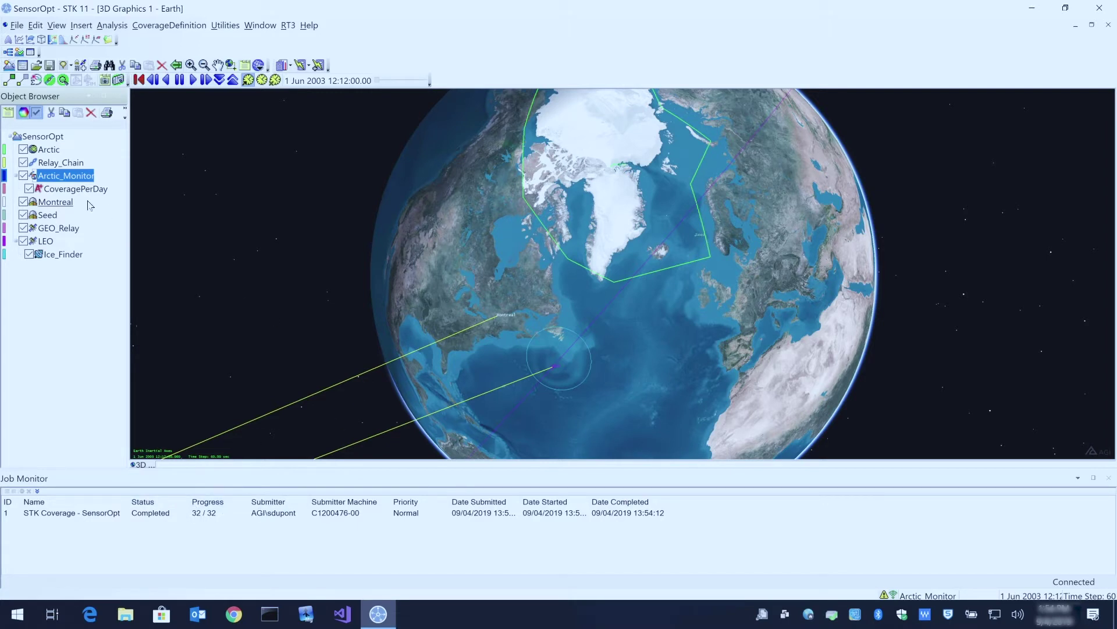
click(73, 192)
Generate a CoveragePerDay Grid Stats report showing minimum 0, maximum 662.324 and average 218.566 seconds
right_click(75, 192)
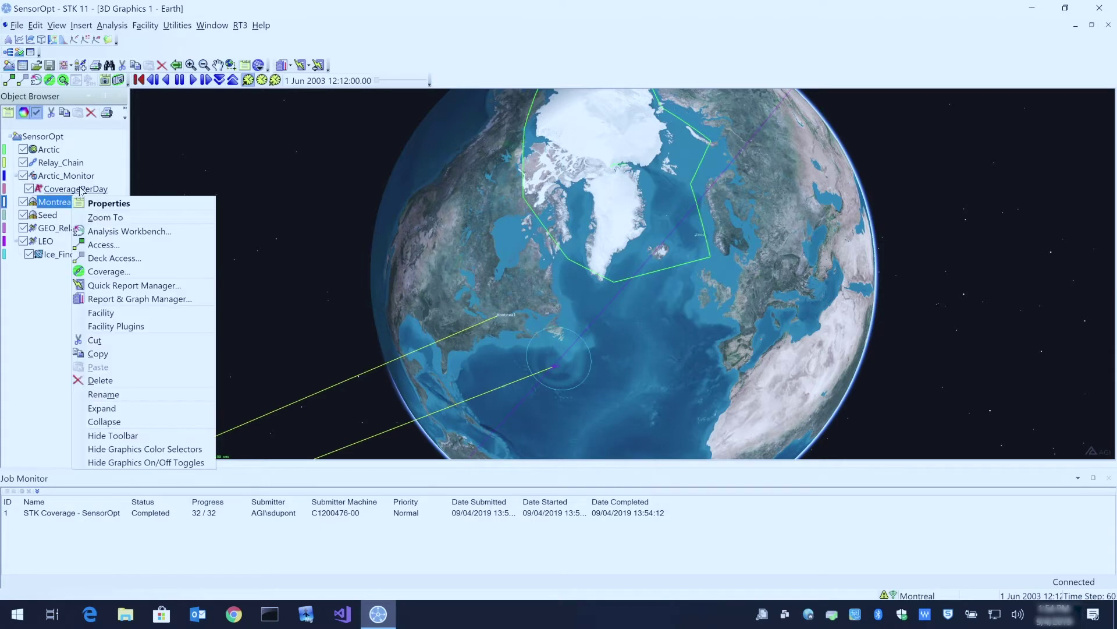
key(Escape)
right_click(75, 192)
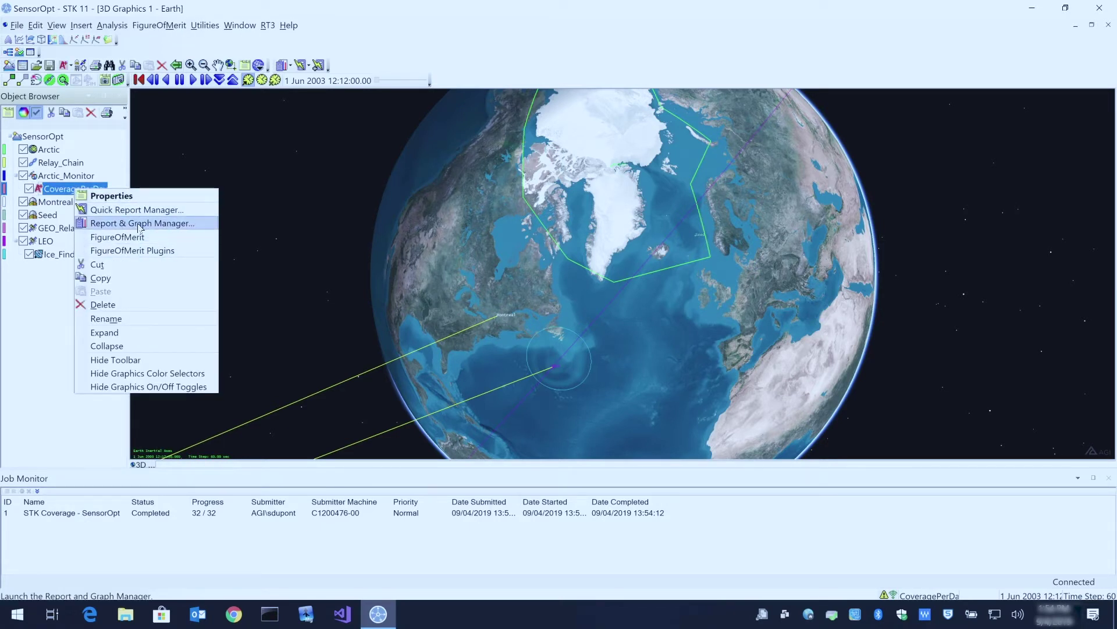
click(139, 224)
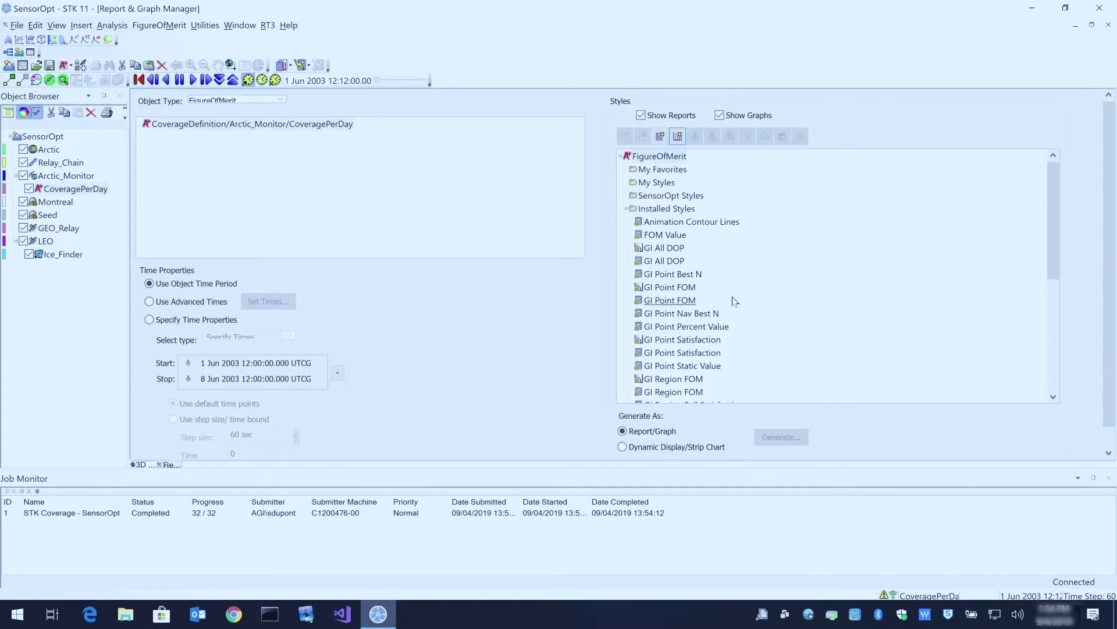
scroll(734, 301, down, 3)
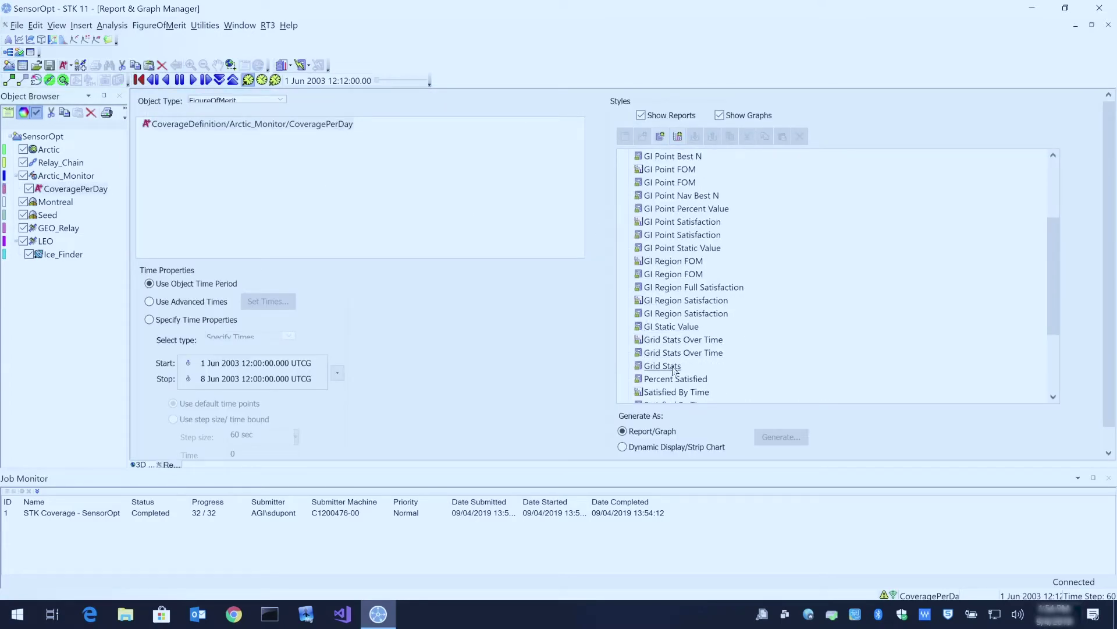
click(663, 366)
click(788, 438)
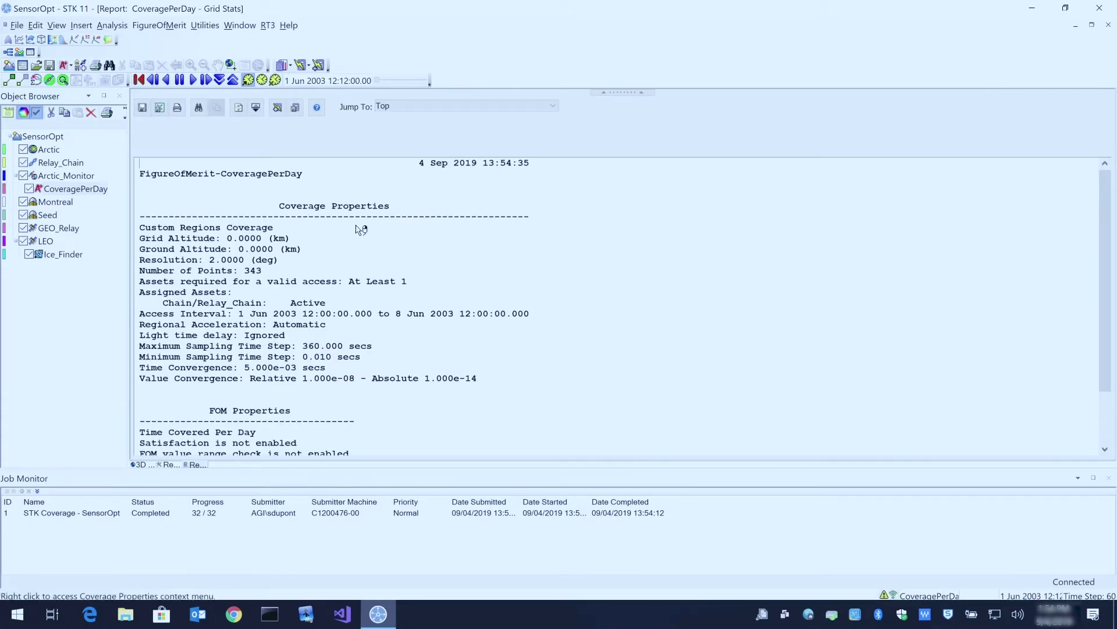
scroll(329, 240, down, 2)
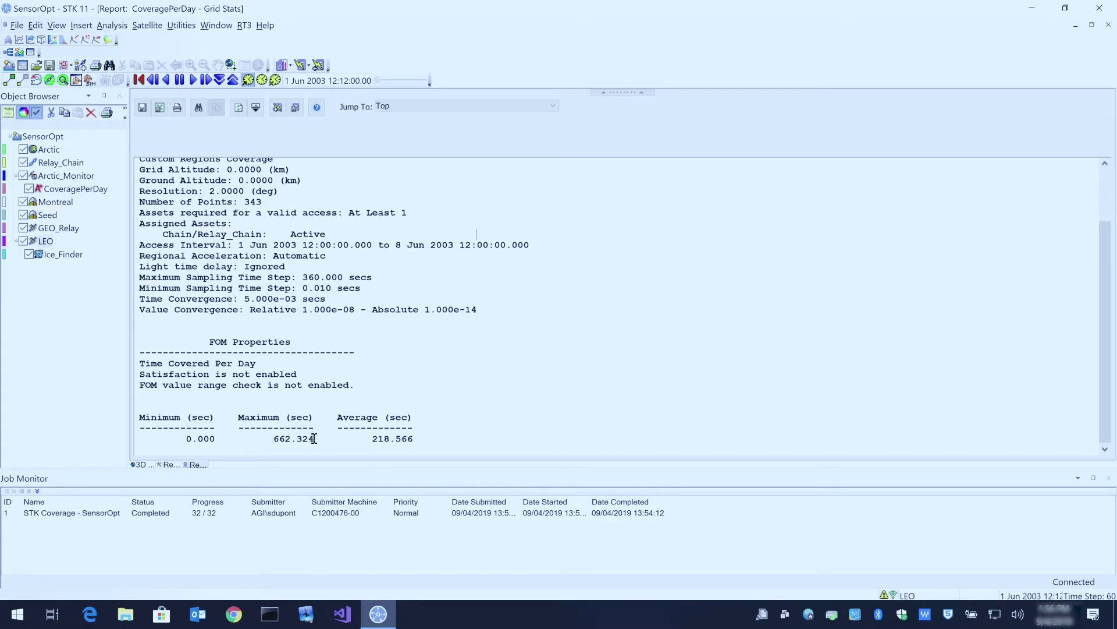
Open LEO's Basic Orbit properties, showing the J4Perturbation propagator at 70 deg inclination
double_click(45, 241)
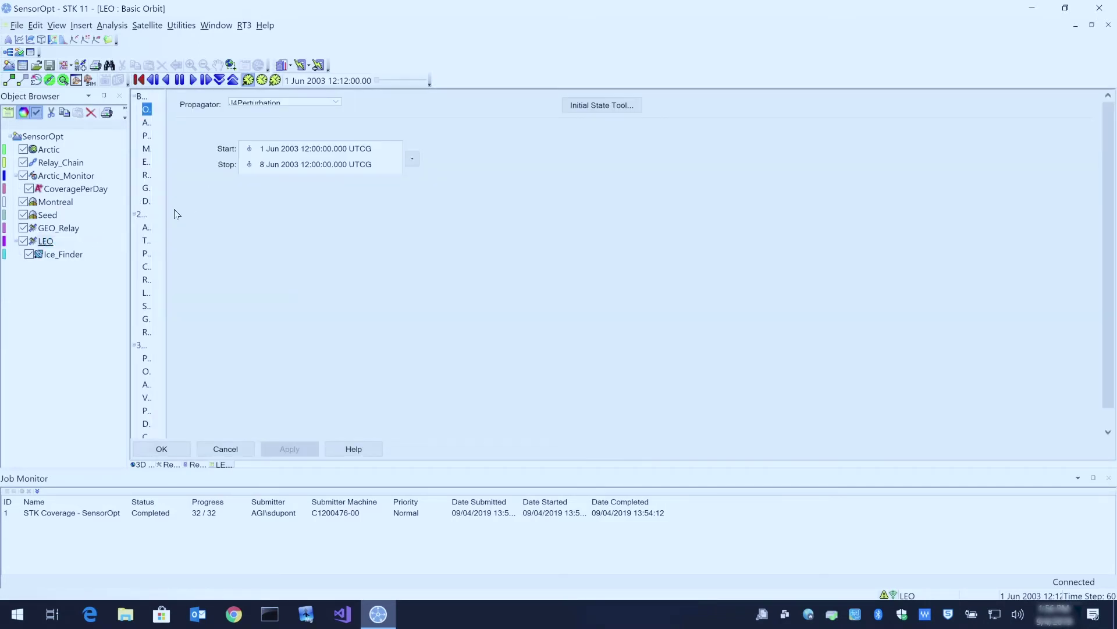
drag(165, 184, 227, 182)
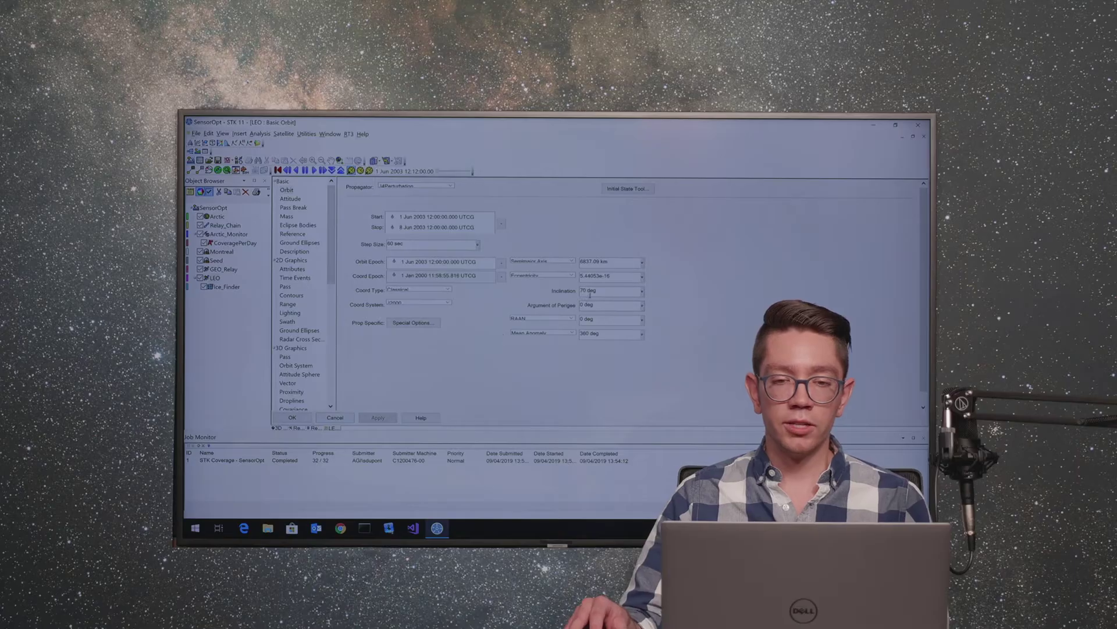
Cancel the LEO properties, launch STK Analyzer and start a Parametric Study on LEO inclination
click(335, 417)
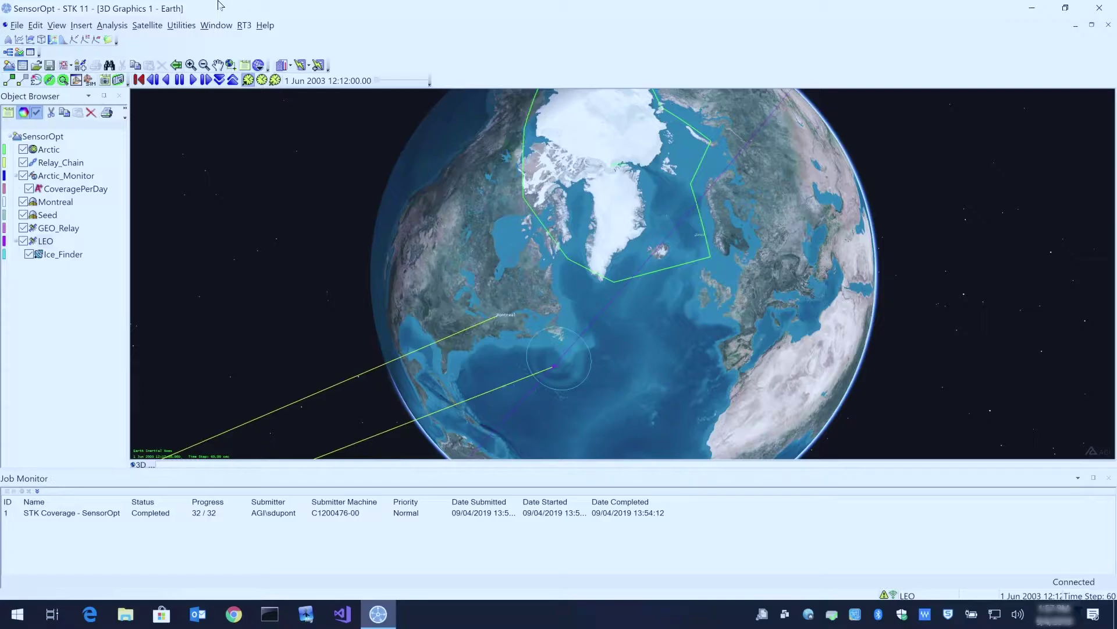
click(111, 26)
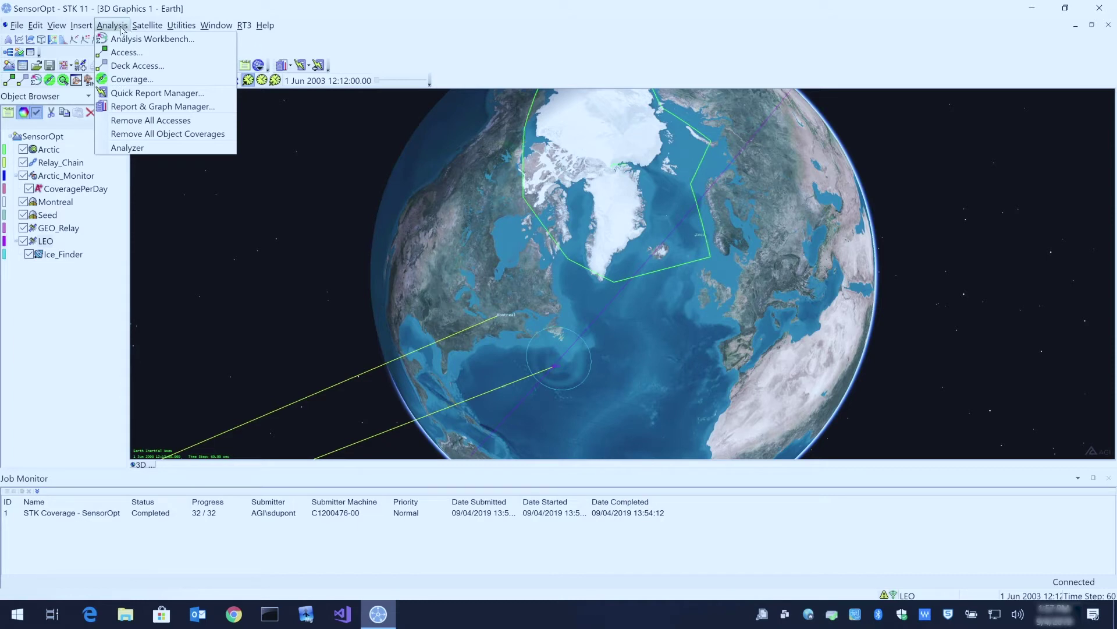
mouse_move(146, 149)
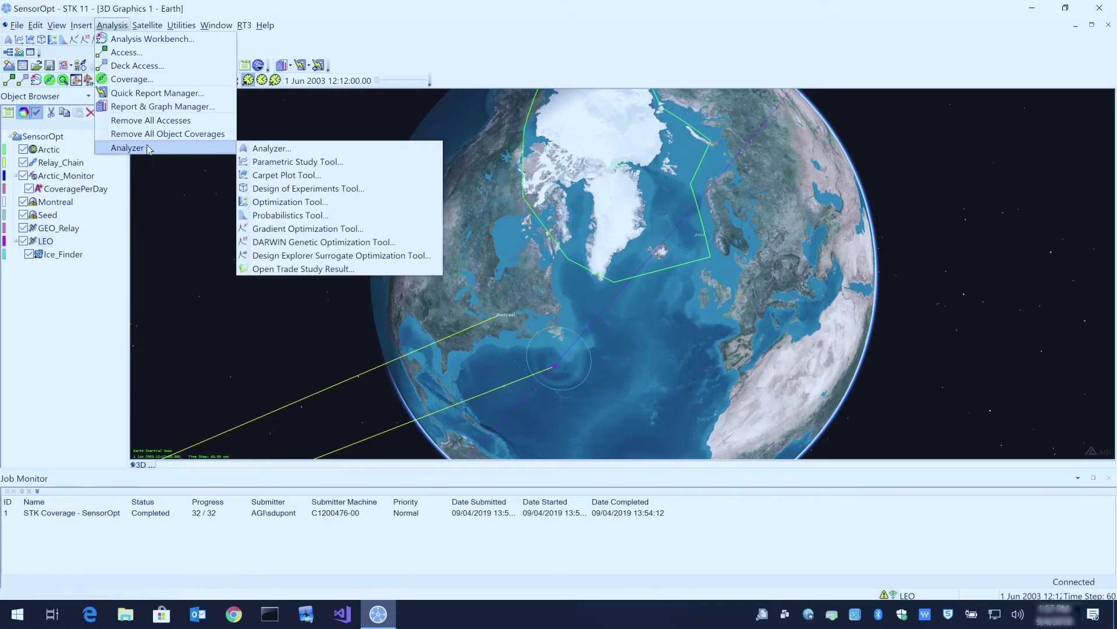
click(296, 150)
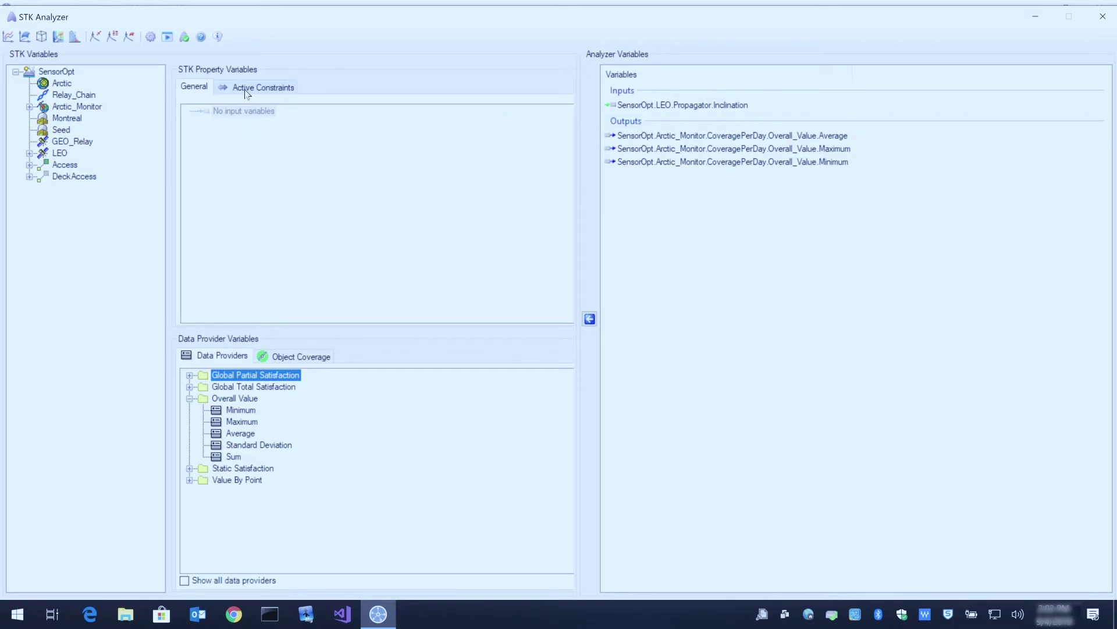
click(8, 39)
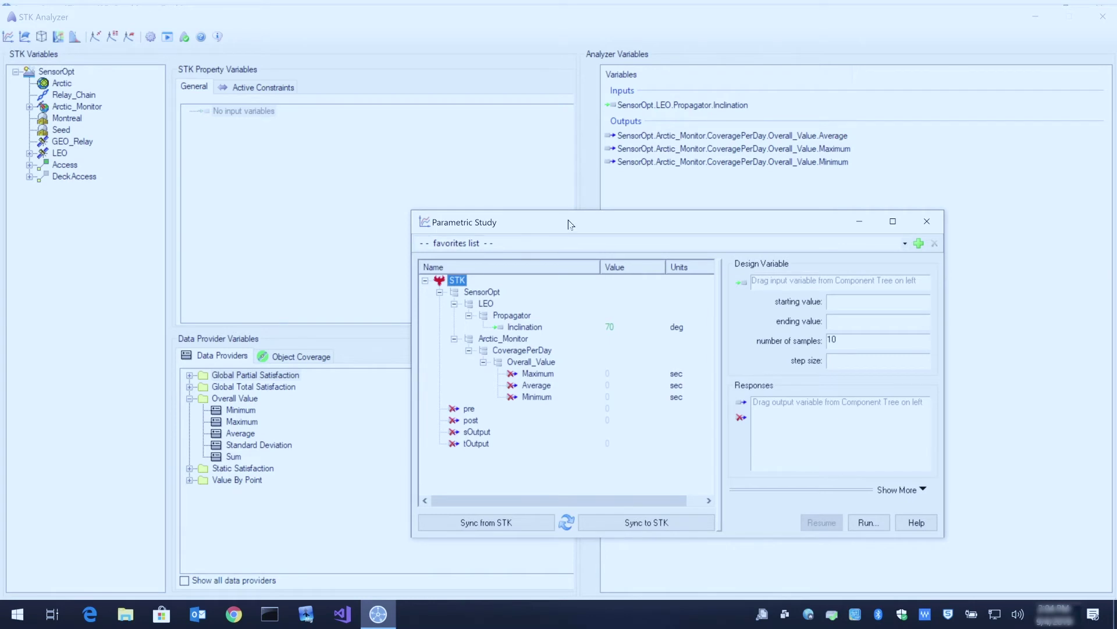
Load ParametricStudy0-to-180, add Average and Minimum coverage as responses, and run 10 samples
drag(570, 224, 542, 127)
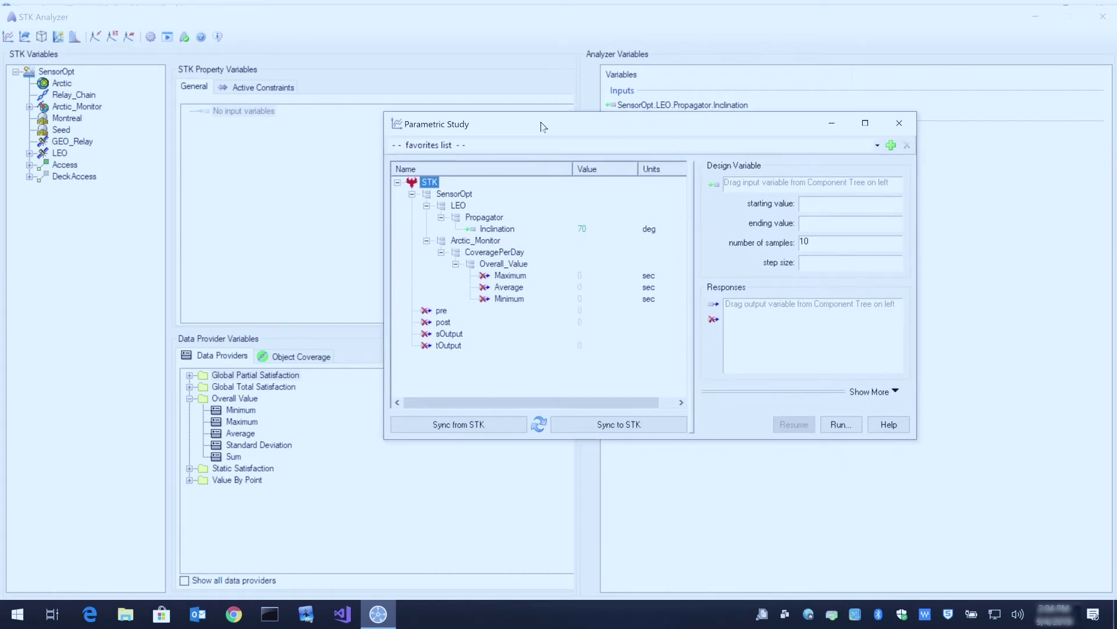
click(680, 149)
click(673, 166)
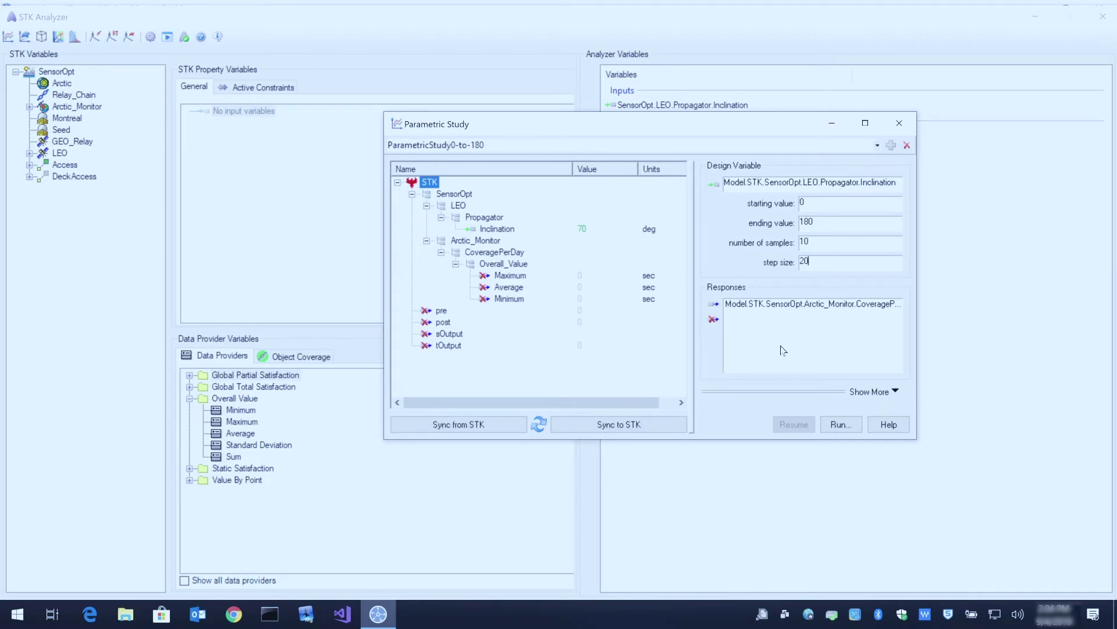
double_click(515, 290)
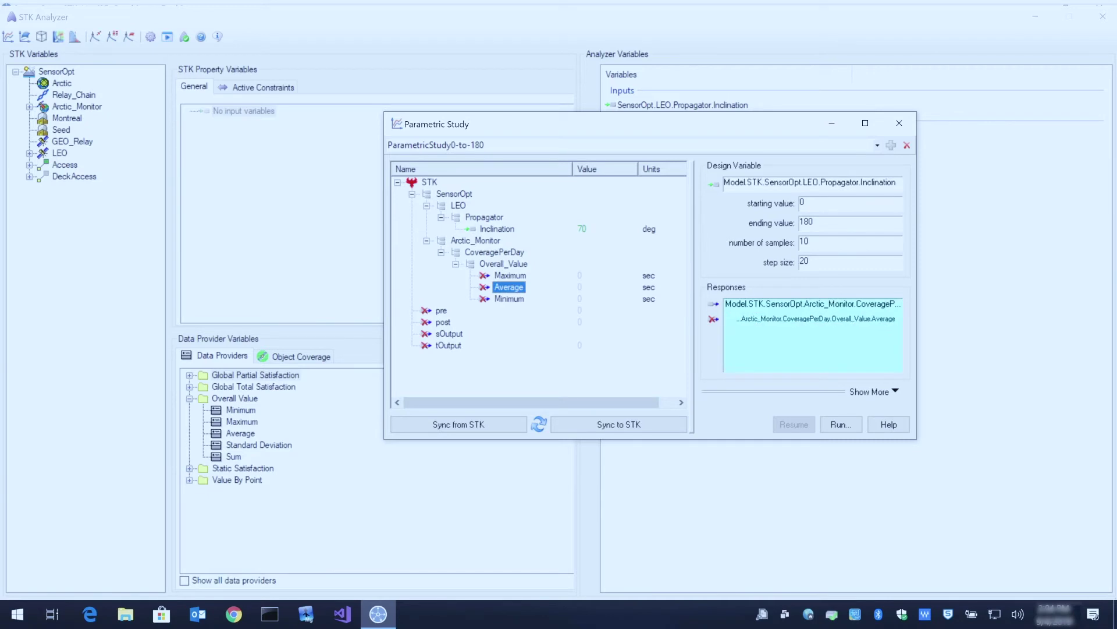
drag(519, 299, 873, 314)
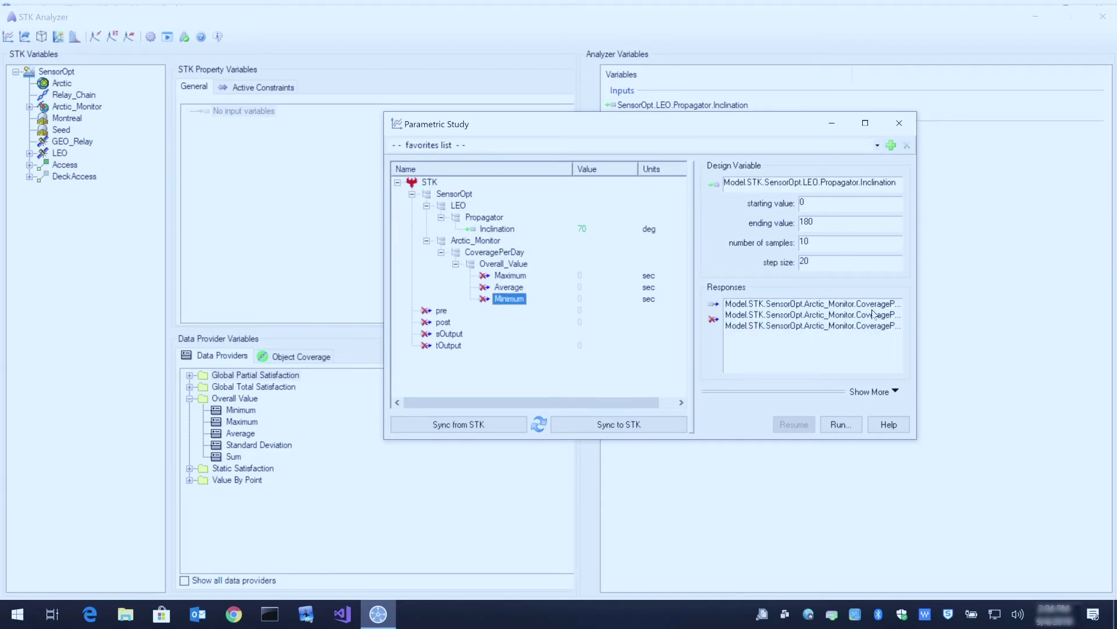
click(841, 425)
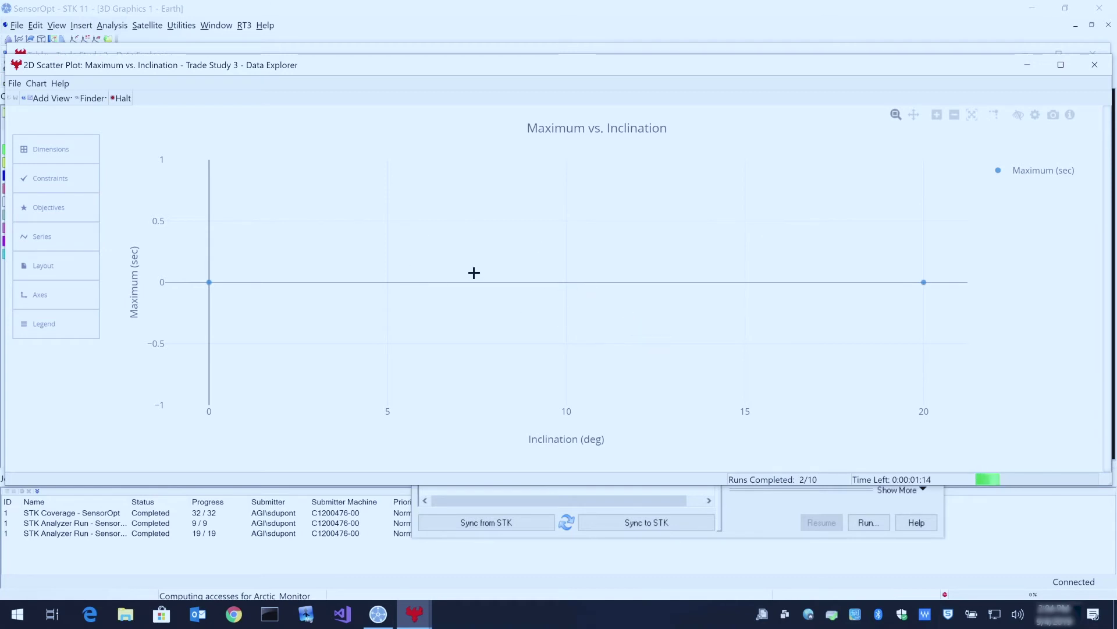
Review the 10-sample results table, then close the 2D Scatter Plot window
drag(545, 64, 544, 204)
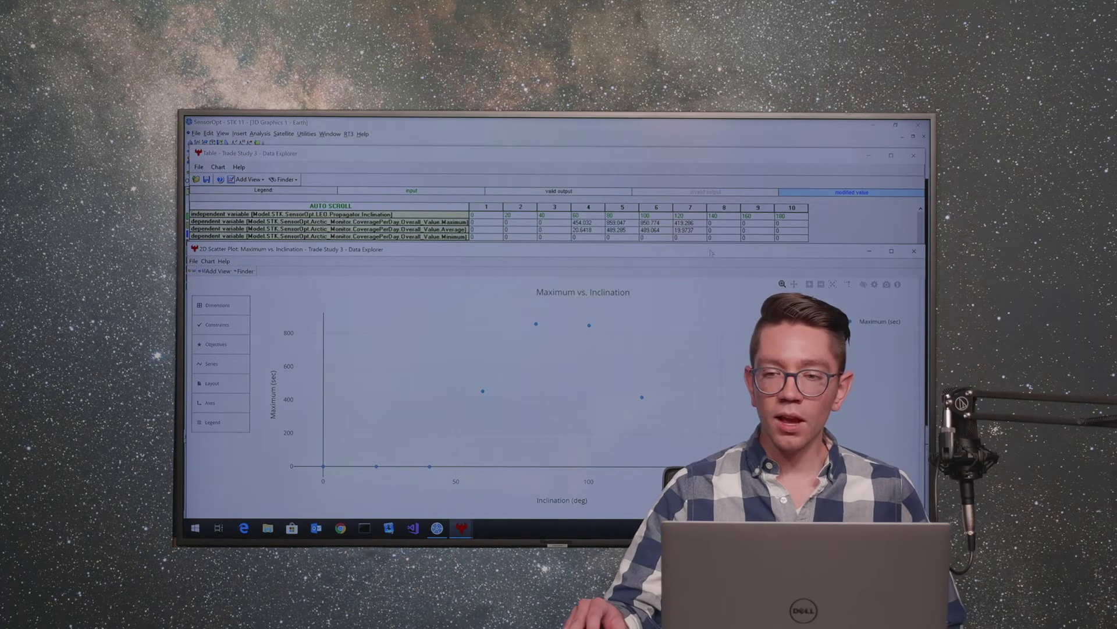
click(914, 251)
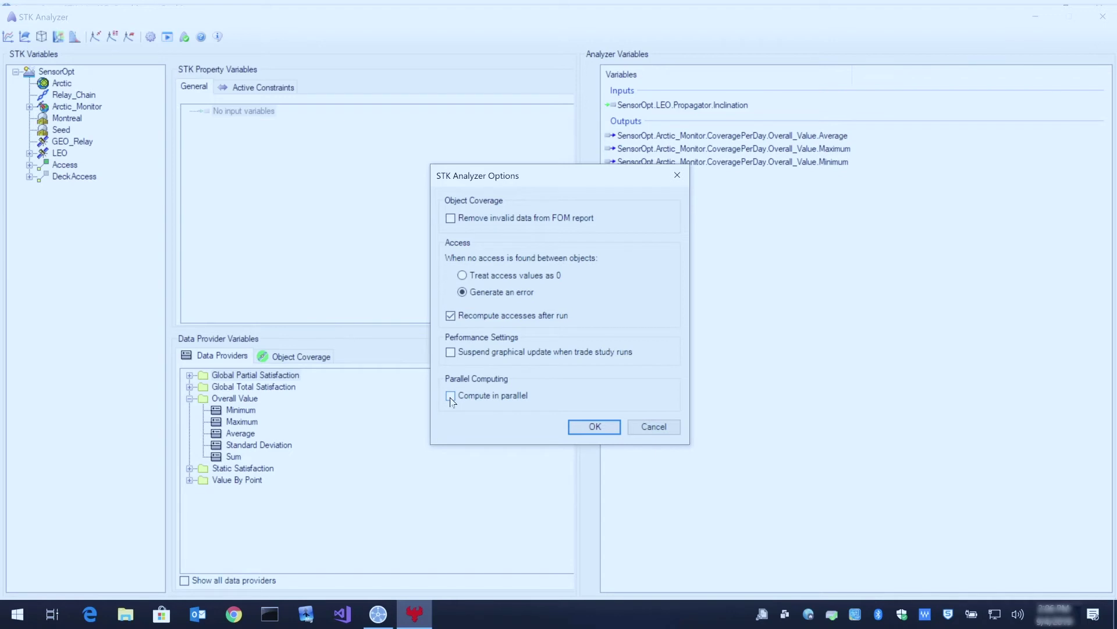
Enable Compute in parallel in Analyzer Options and reopen the Parametric Study setup
click(586, 430)
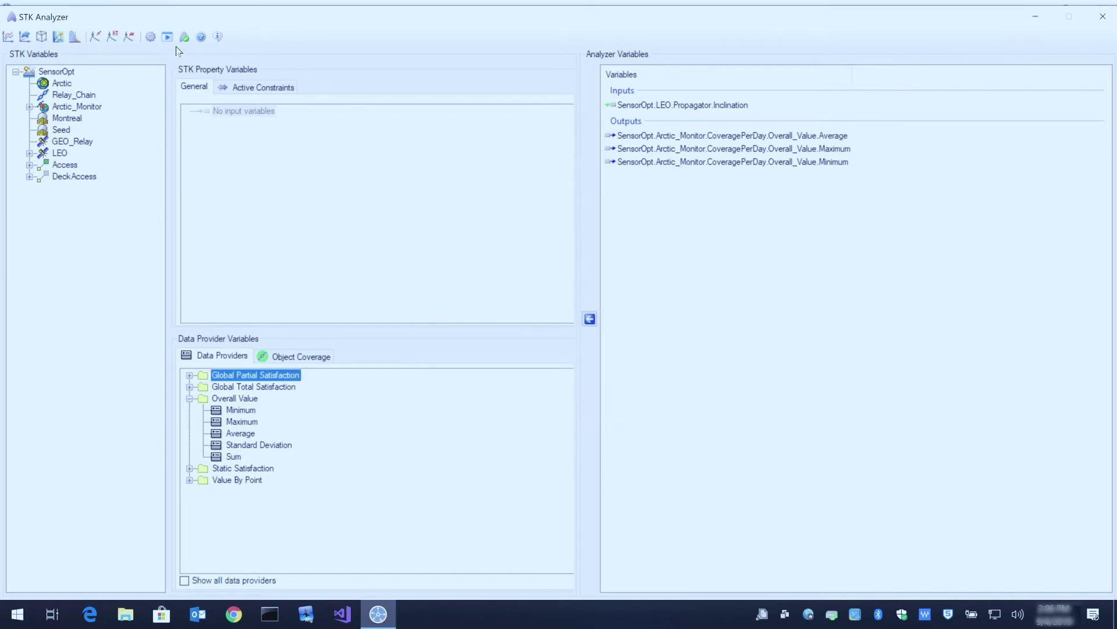
click(8, 37)
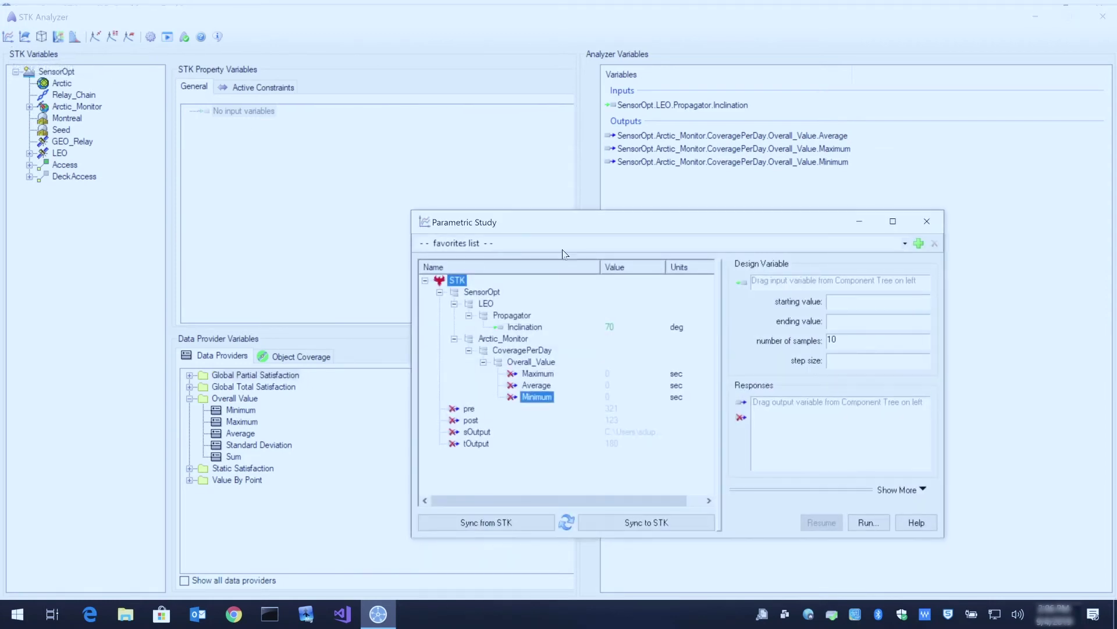
Reload ParametricStudy0-to-180, add Average and Minimum responses, and set the samples to 180
click(905, 244)
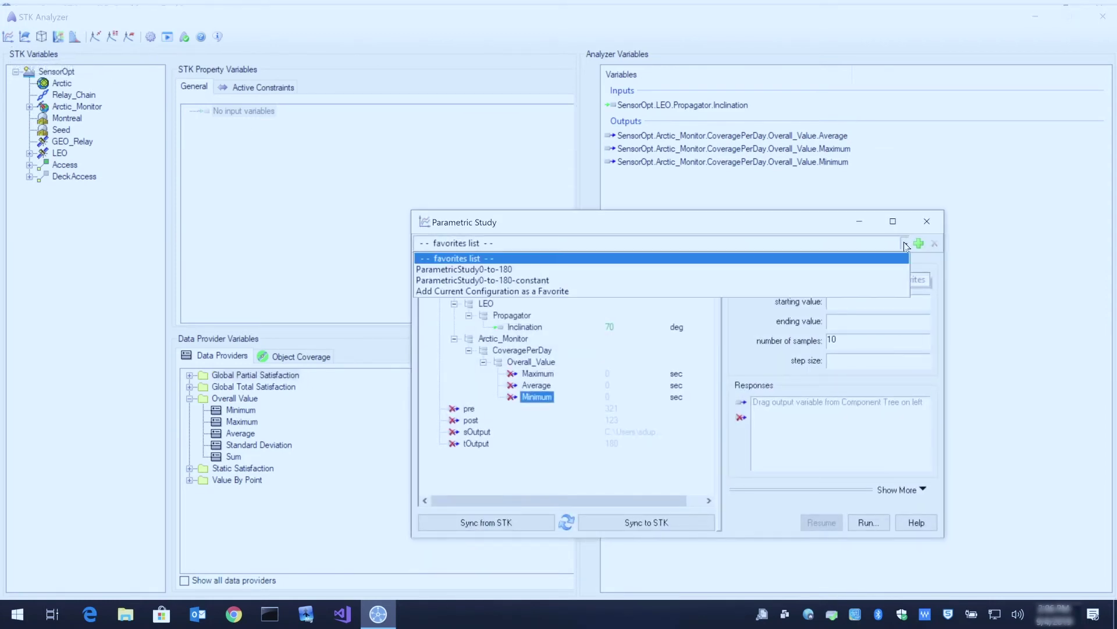
click(858, 269)
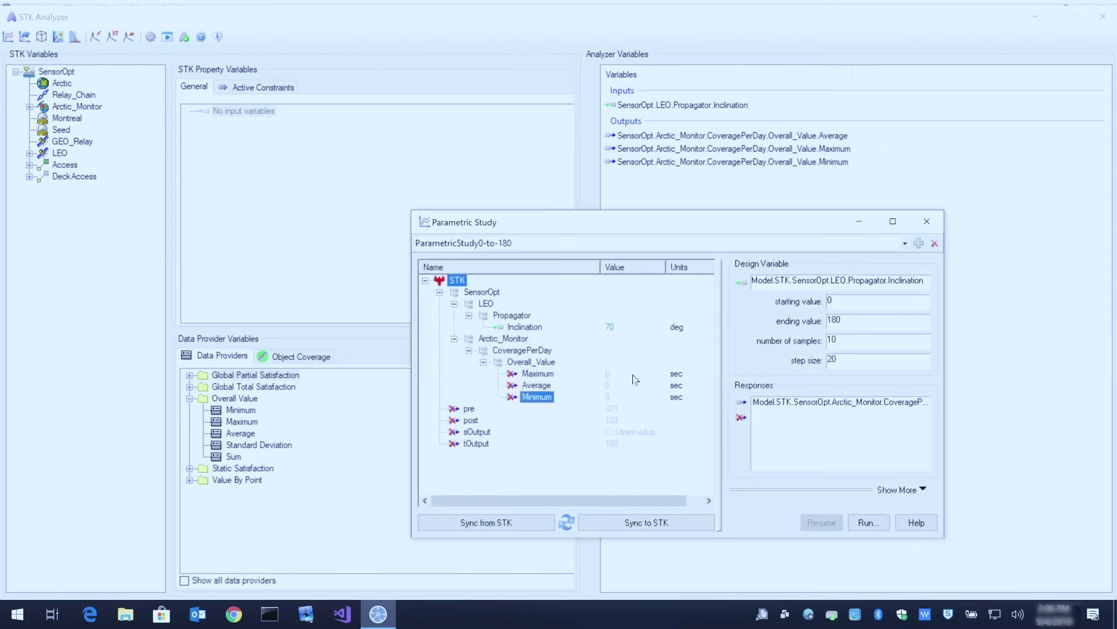
click(536, 384)
click(740, 402)
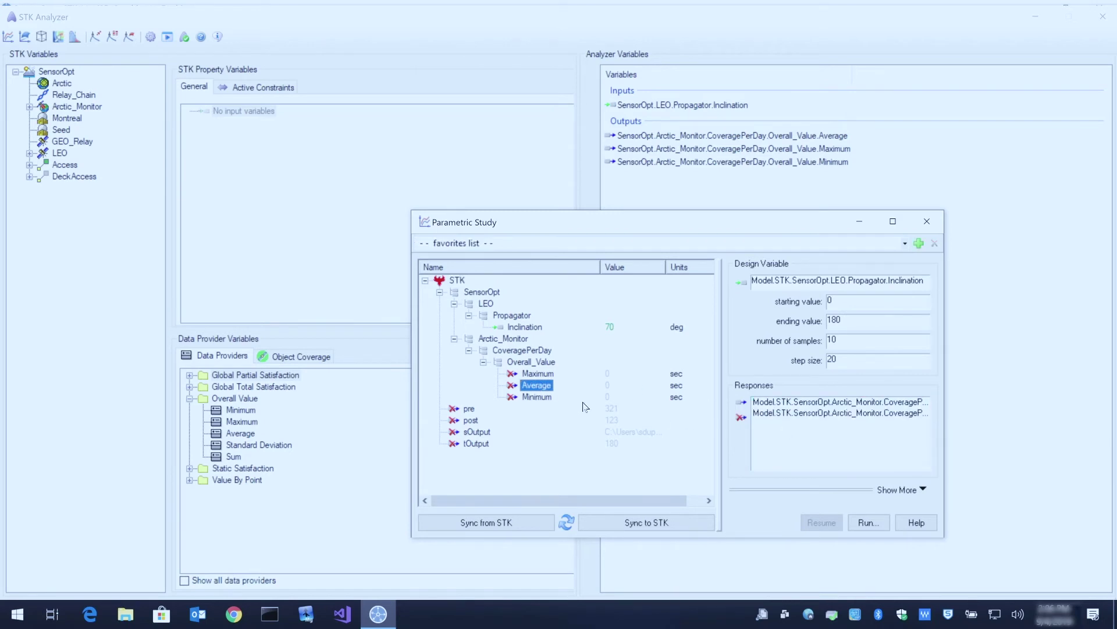
drag(546, 400, 777, 432)
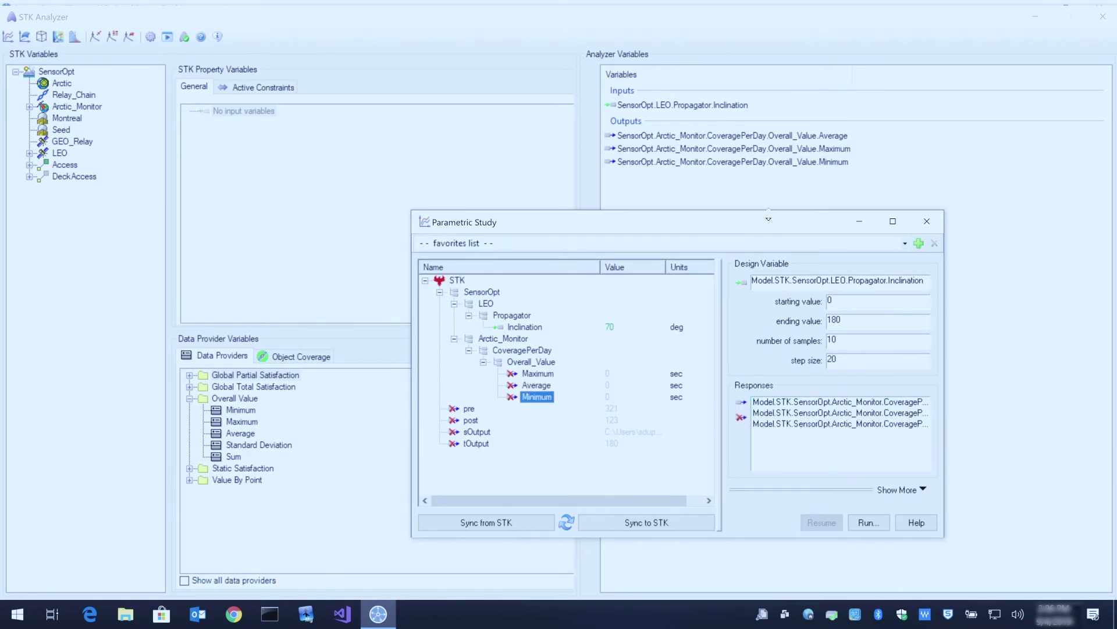
drag(765, 224, 684, 157)
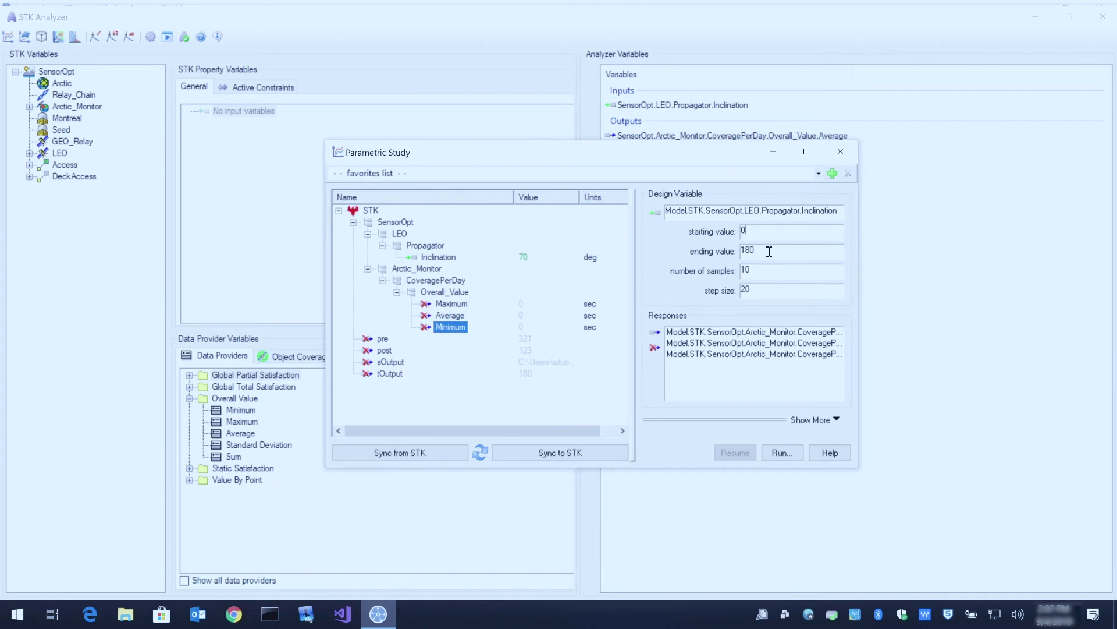
drag(764, 269, 704, 265)
text(180)
Run the 180-sample study in parallel and uncover the results table behind the scatter plot
click(781, 453)
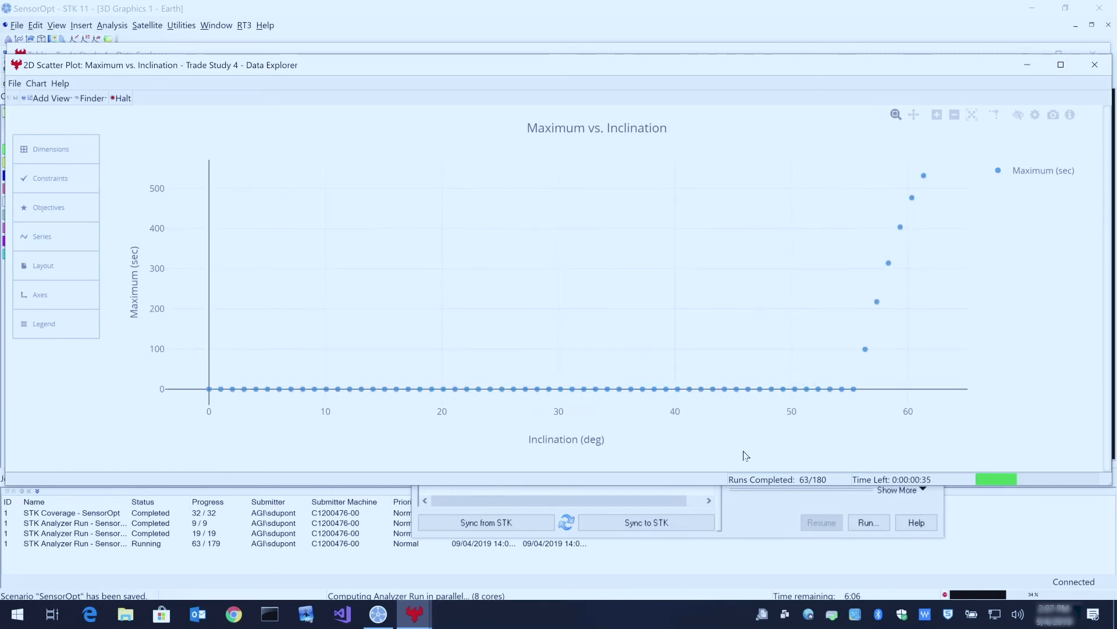
drag(873, 68, 867, 204)
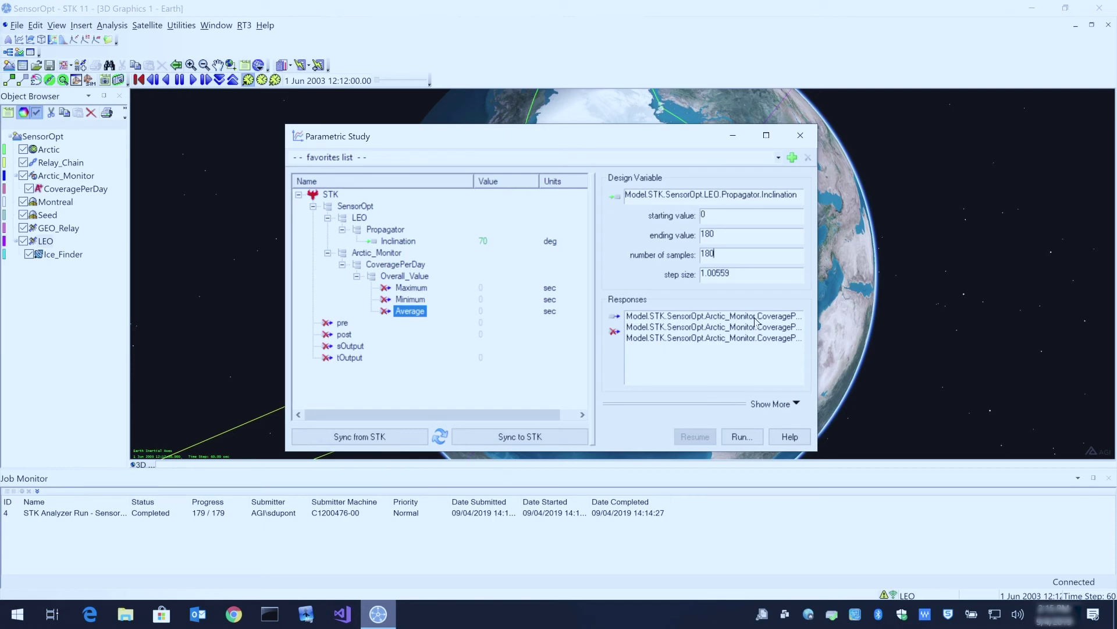
Run the 180-sample, 0–180° inclination study again on 60 cores
click(742, 438)
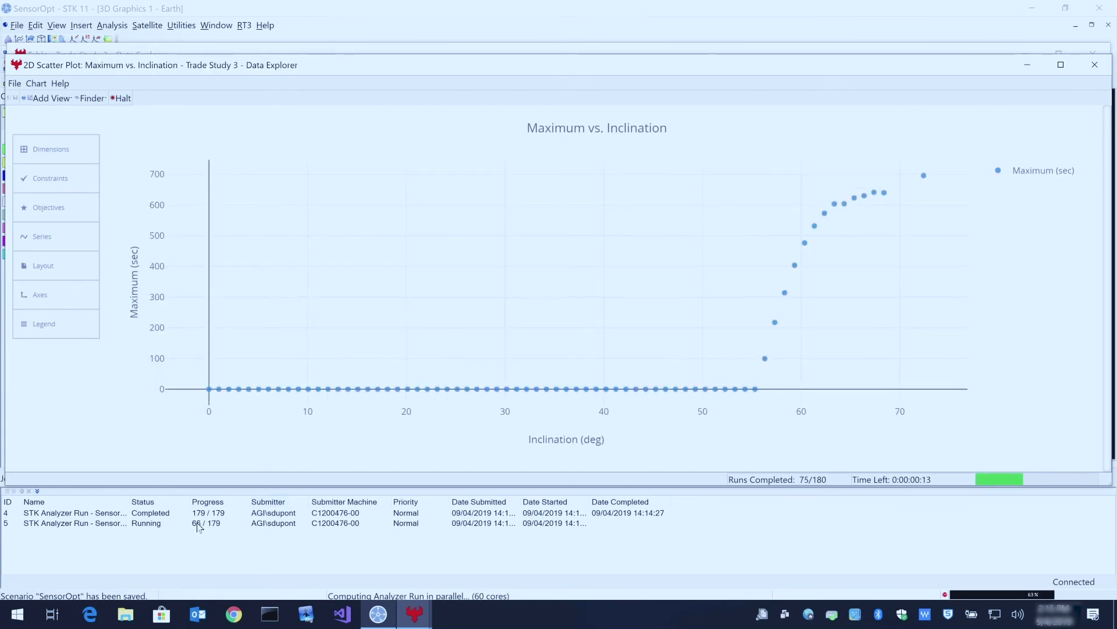
Check the 180-sample results table, then view the Maximum vs. Inclination curve peaking near 2500 s at 90°
drag(477, 64, 486, 204)
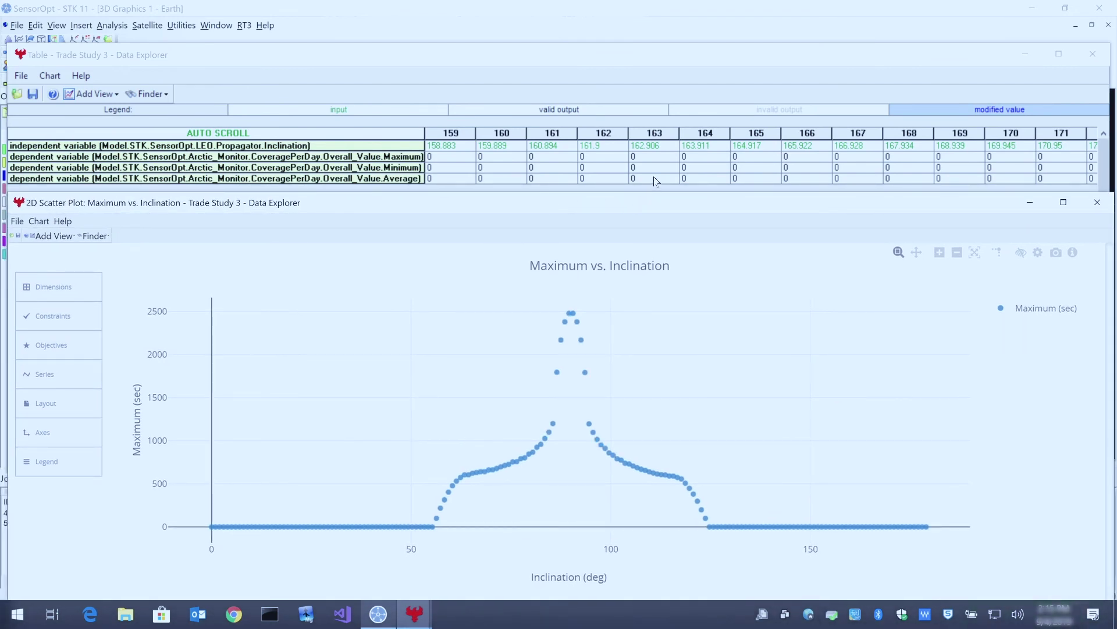
drag(856, 196, 851, 107)
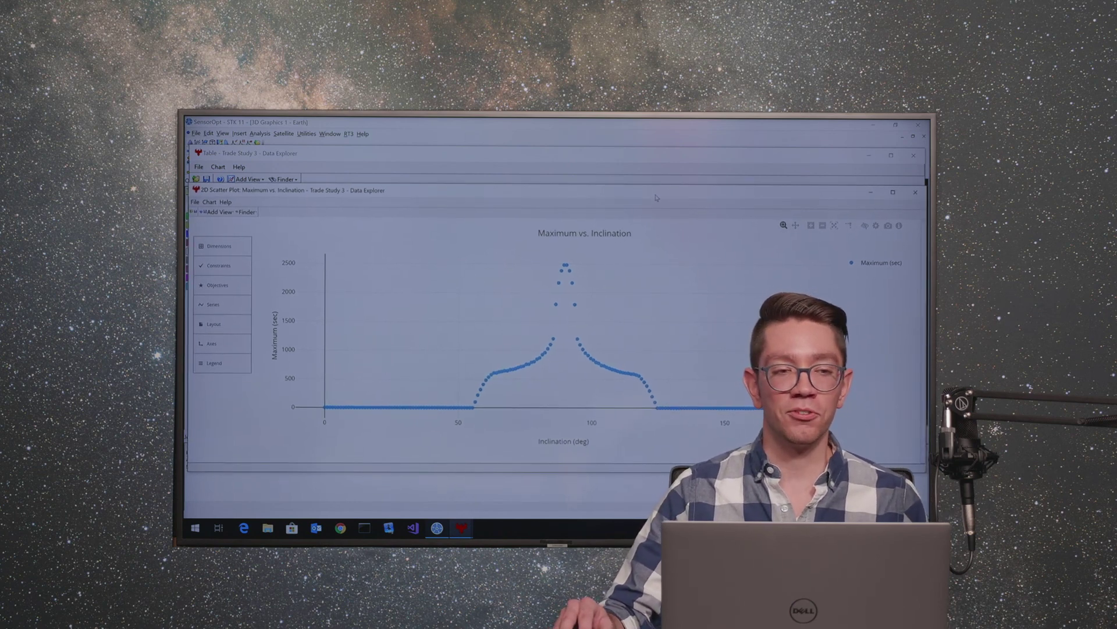
drag(656, 201, 657, 195)
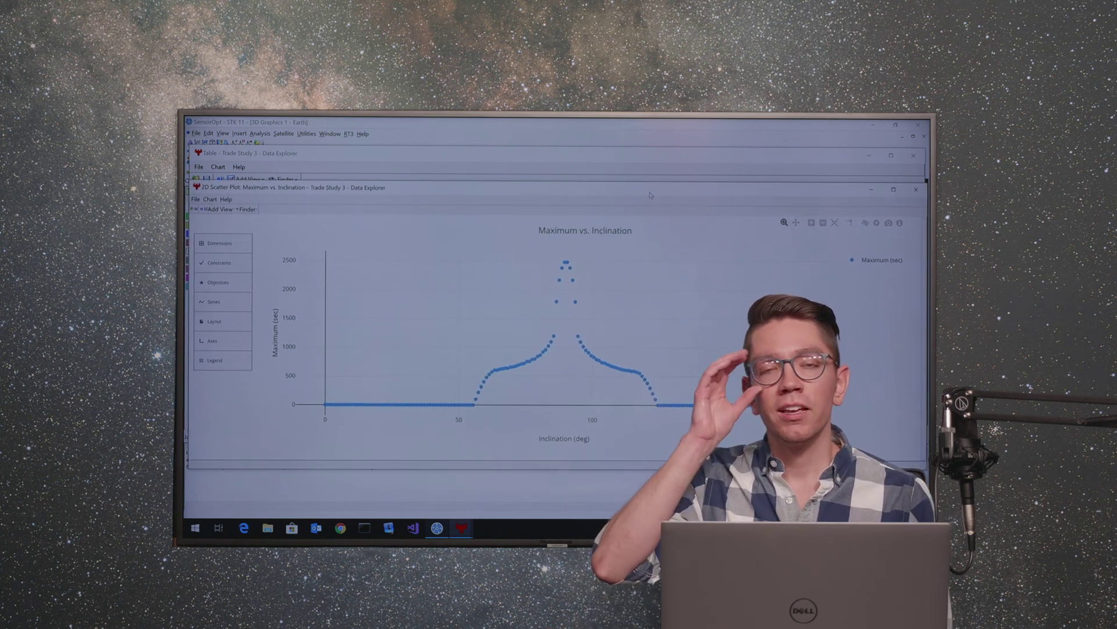